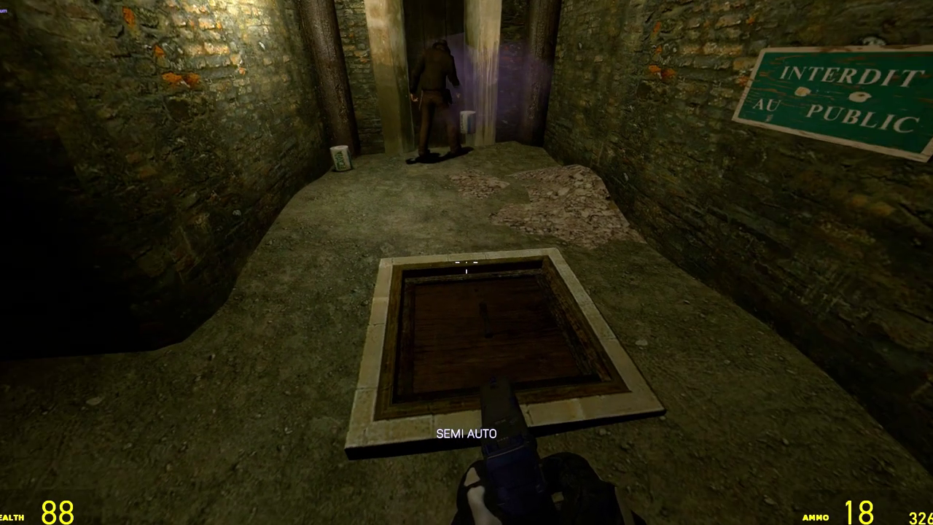
key(w)
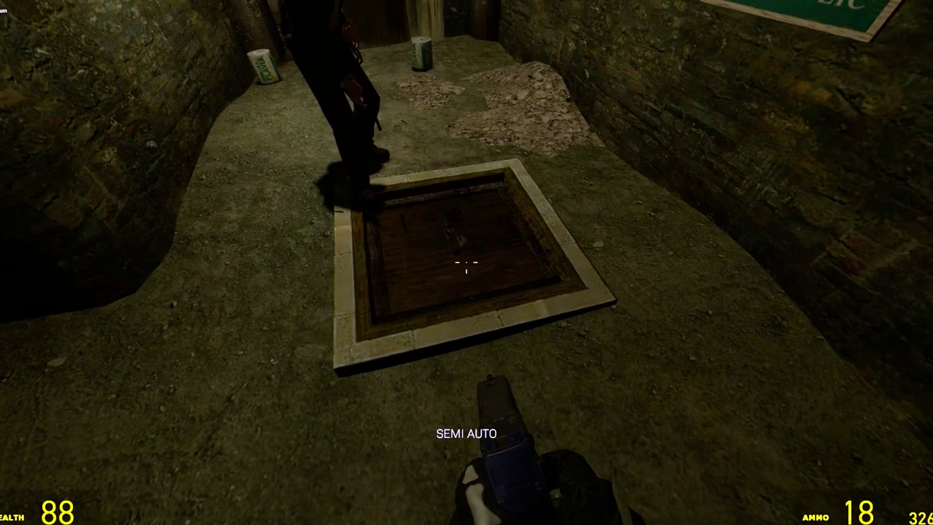
click(466, 260)
click(467, 261)
click(467, 260)
click(467, 260)
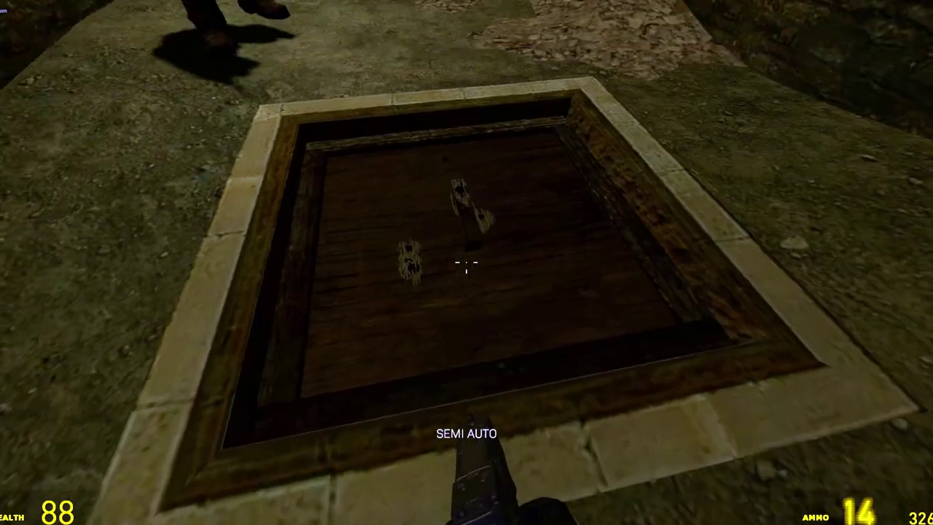
scroll(466, 260, up, 2)
click(466, 260)
drag(466, 262, 467, 262)
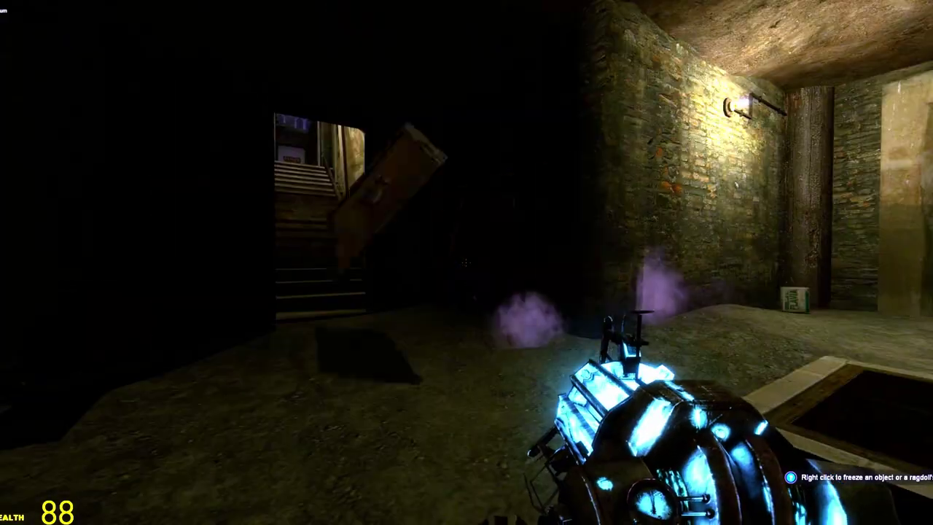
scroll(466, 262, up, 2)
click(466, 262)
key(w)
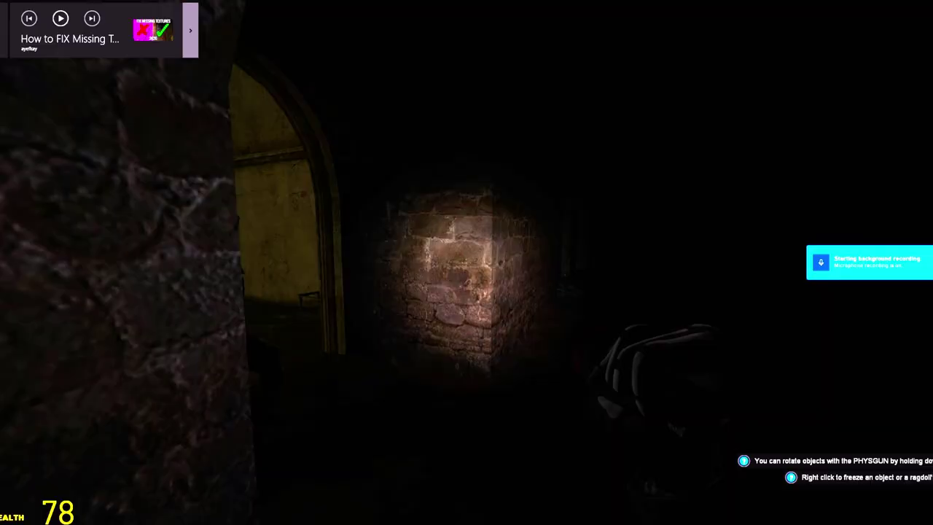
key(w)
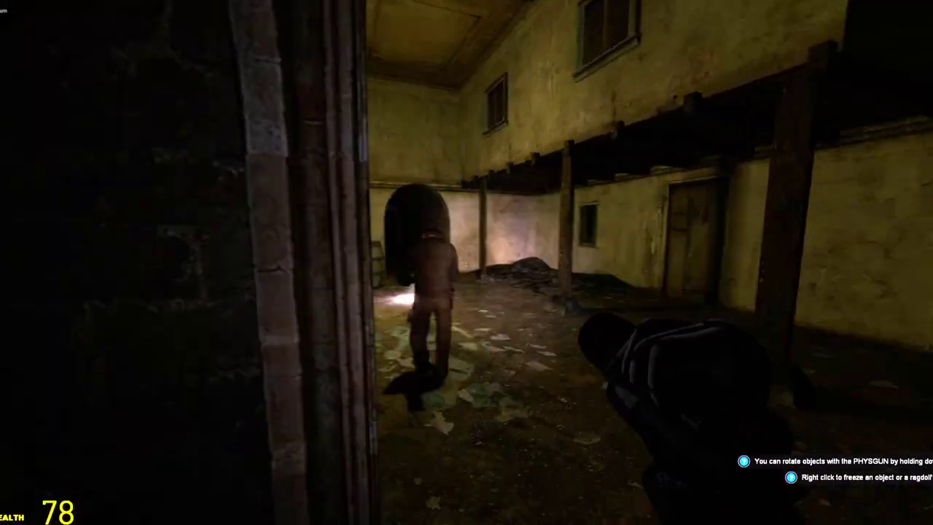
key(w)
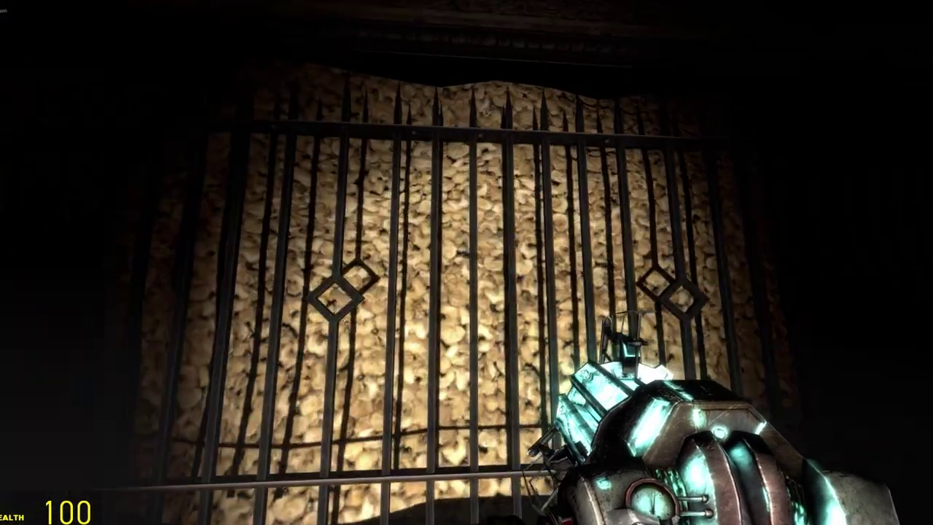
key(s)
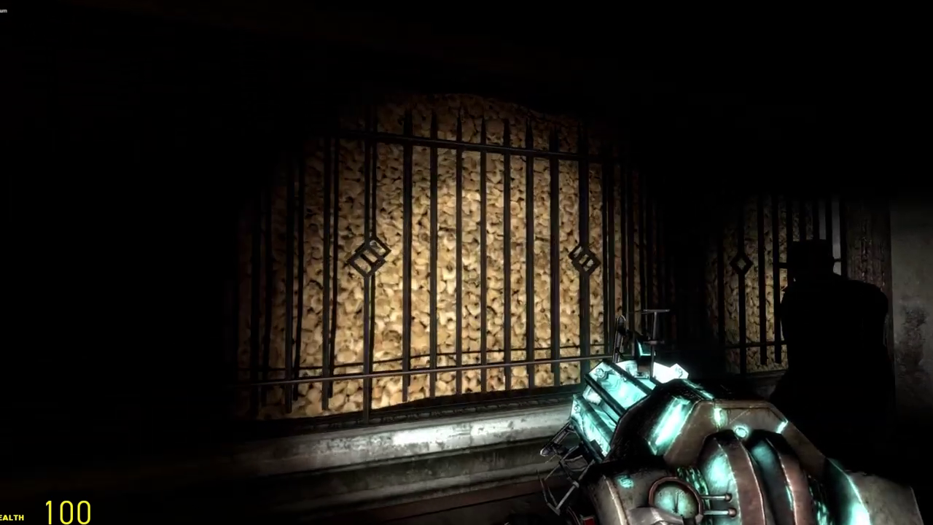
key(w)
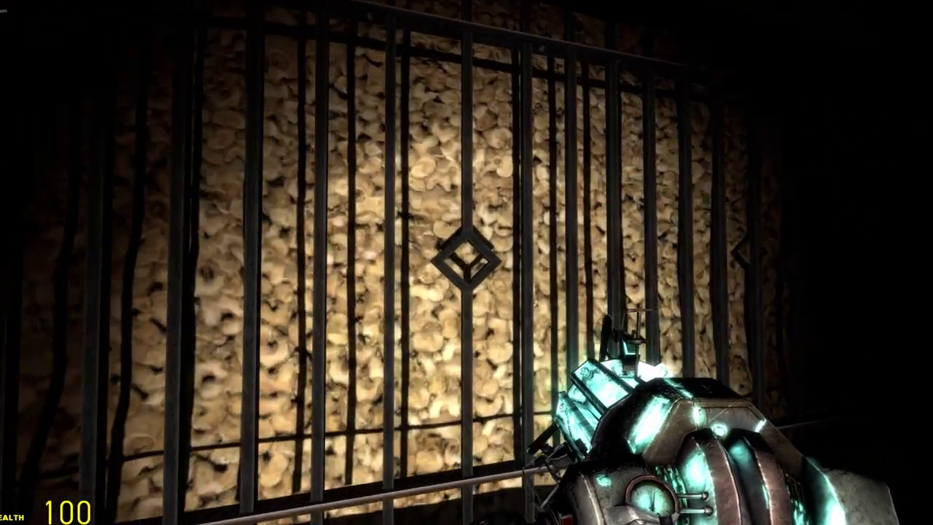
key(w)
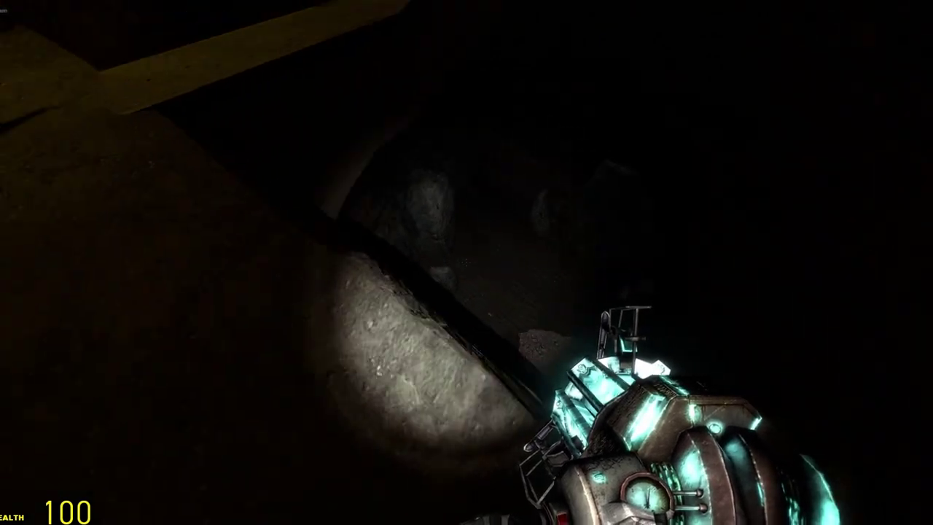
key(w)
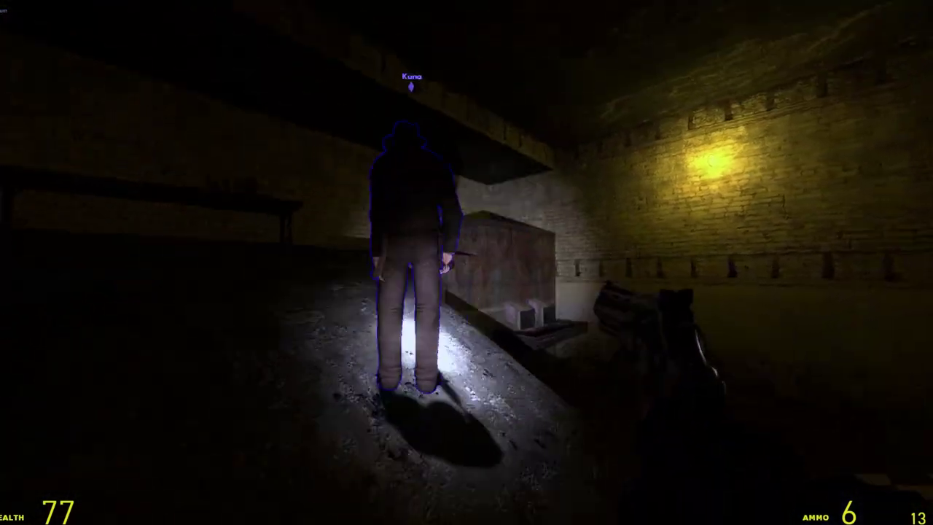
key(q)
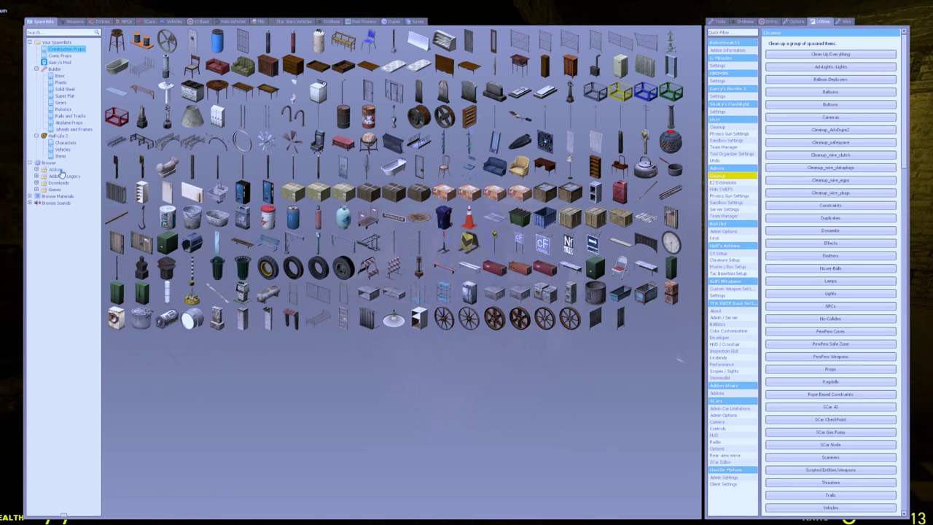
click(64, 142)
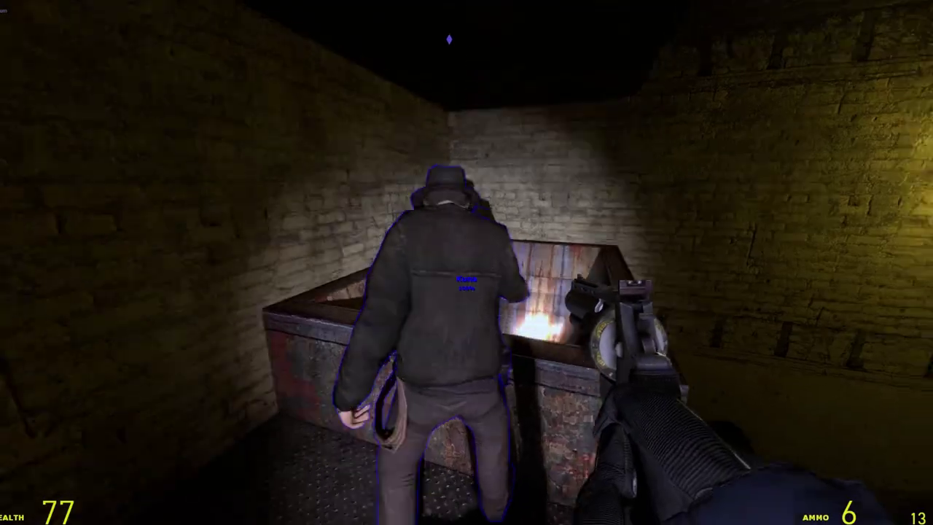
key(q)
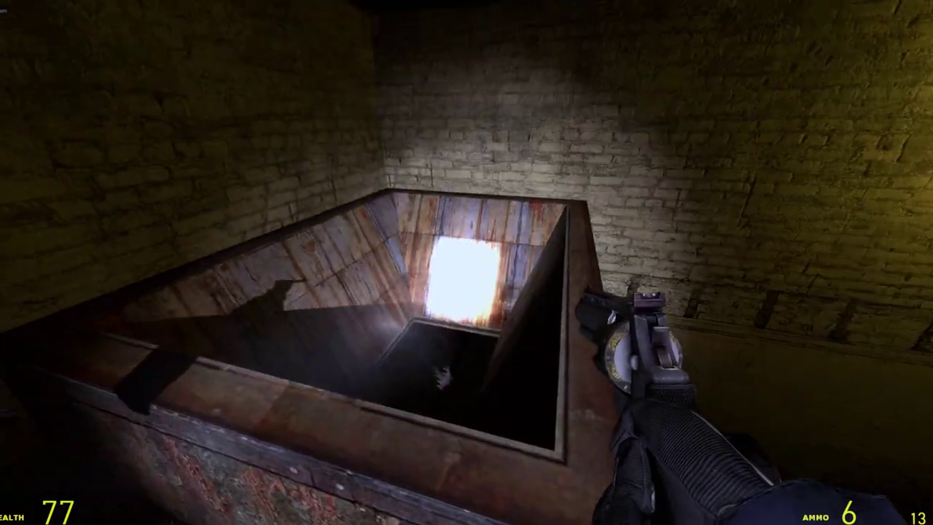
key(z)
key(w)
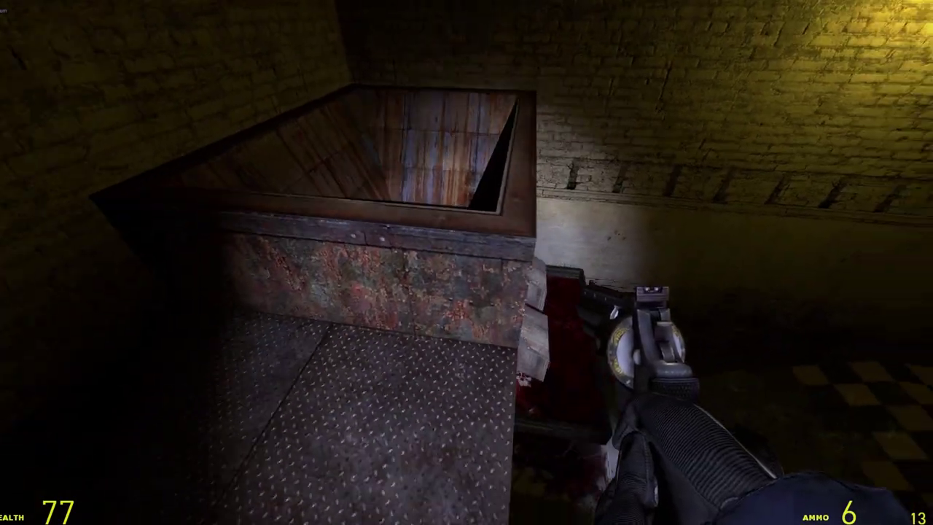
key(w)
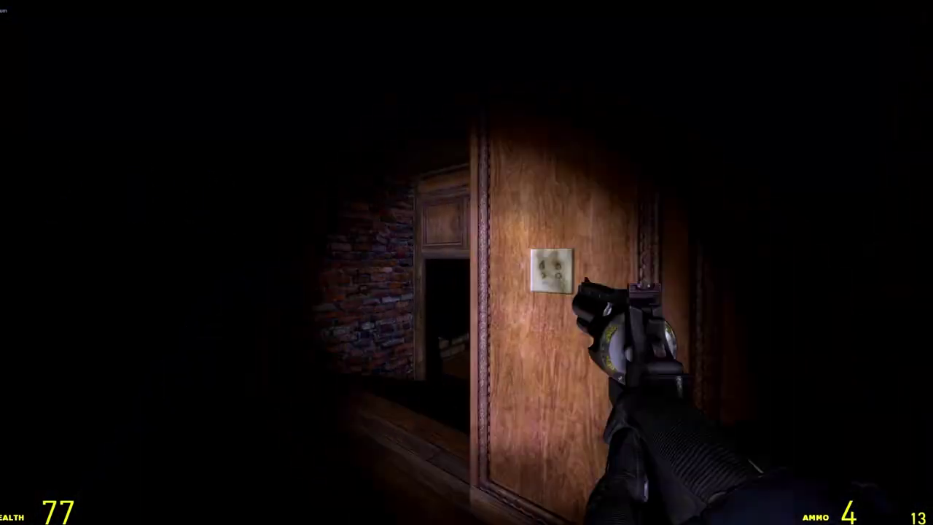
key(w)
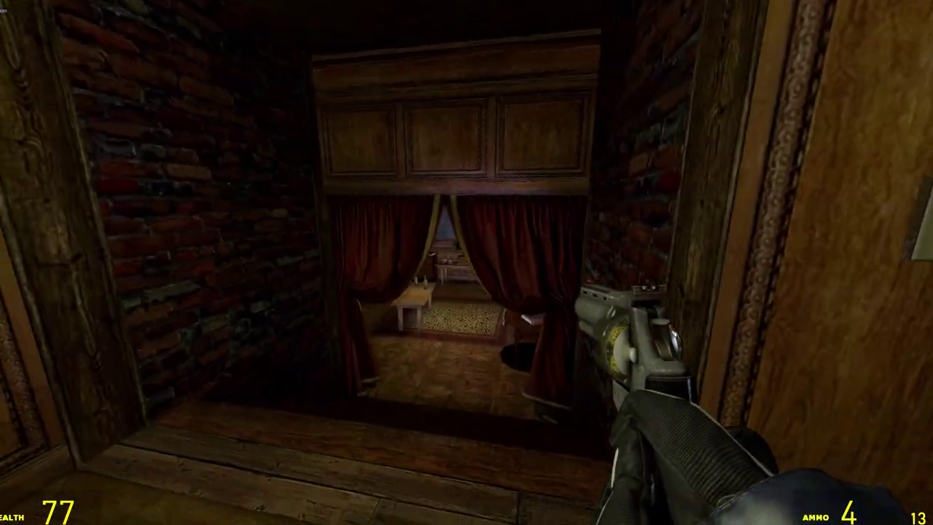
key(w)
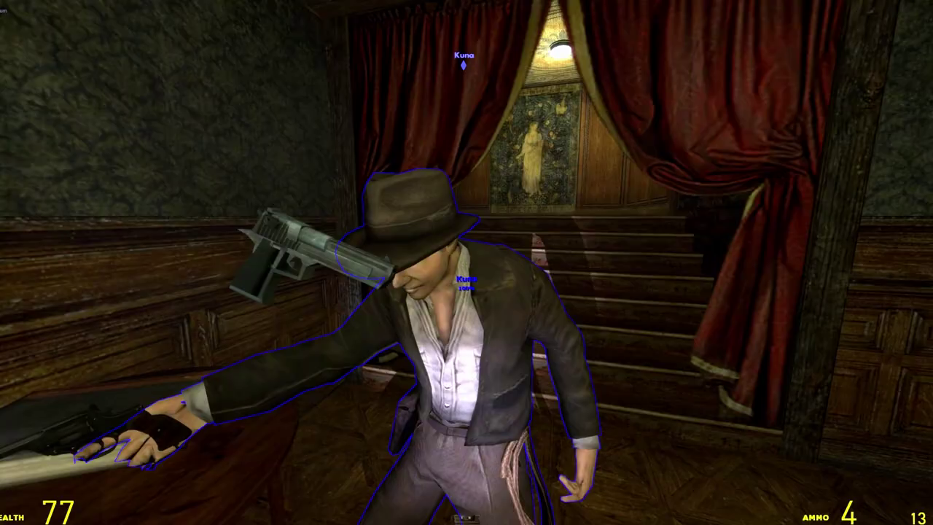
click(466, 262)
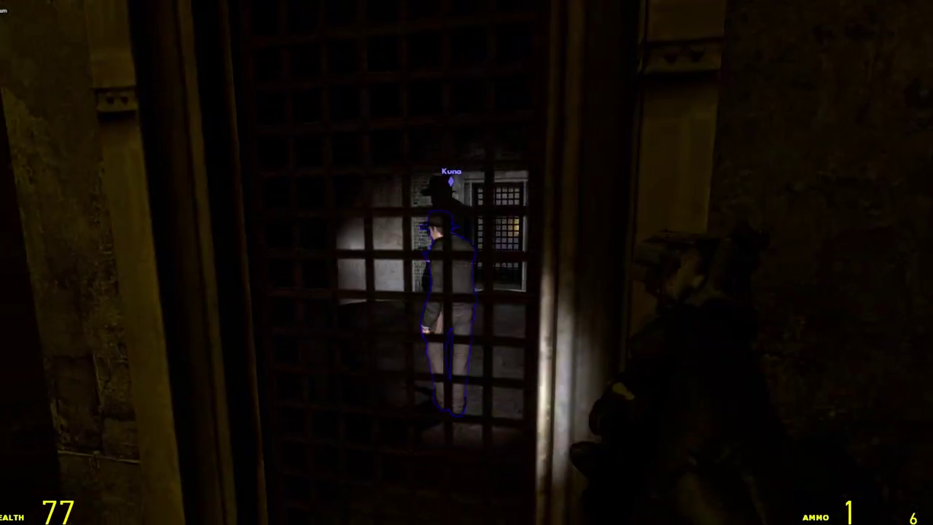
key(w)
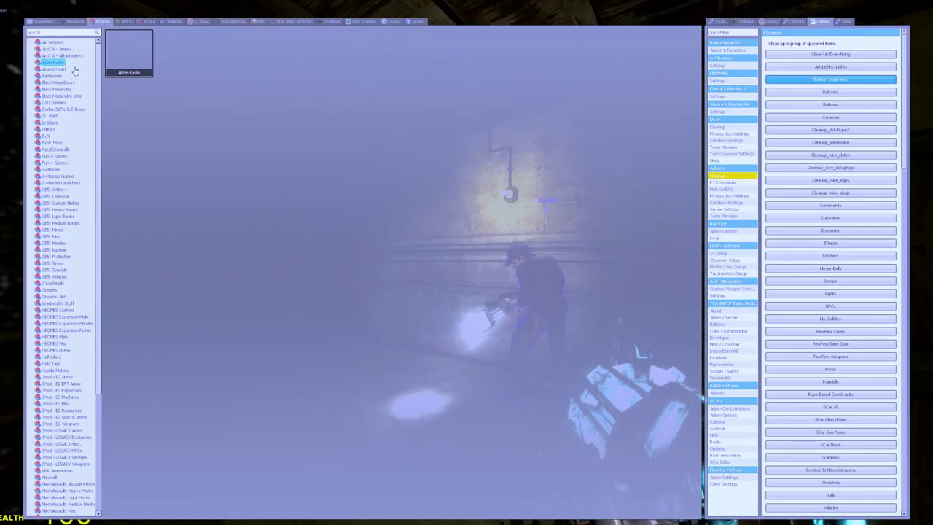
key(q)
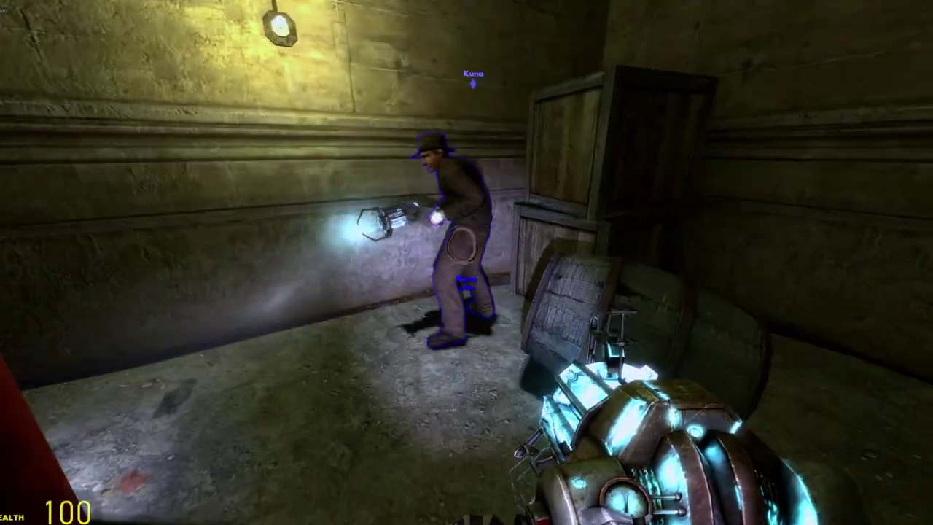
key(q)
key(z)
key(2)
click(466, 262)
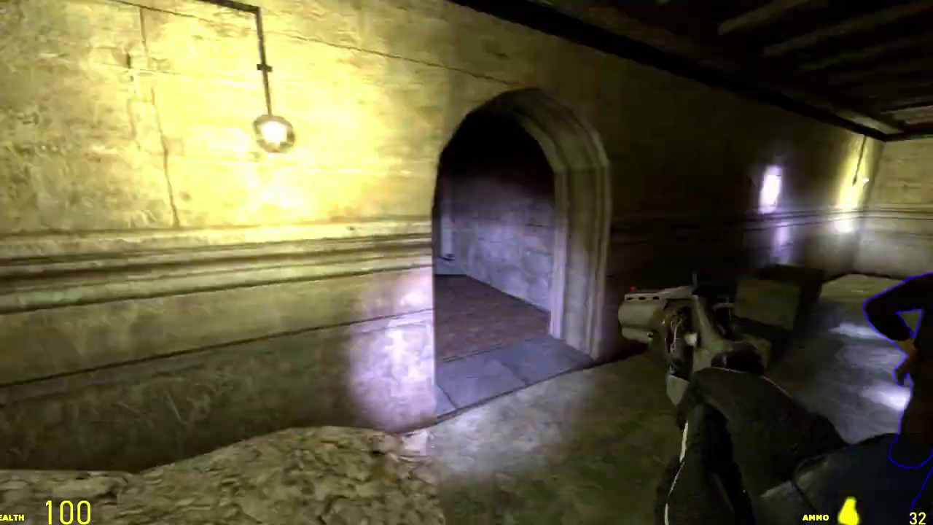
click(466, 263)
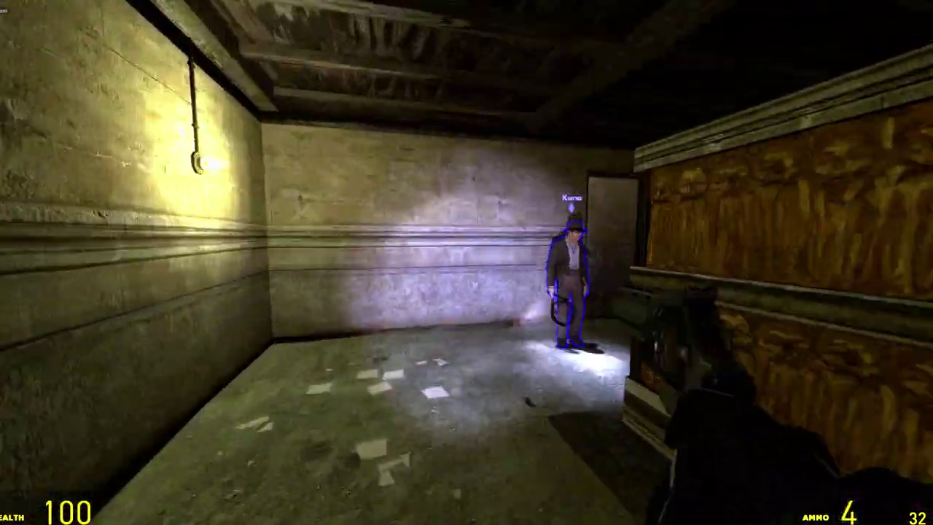
key(r)
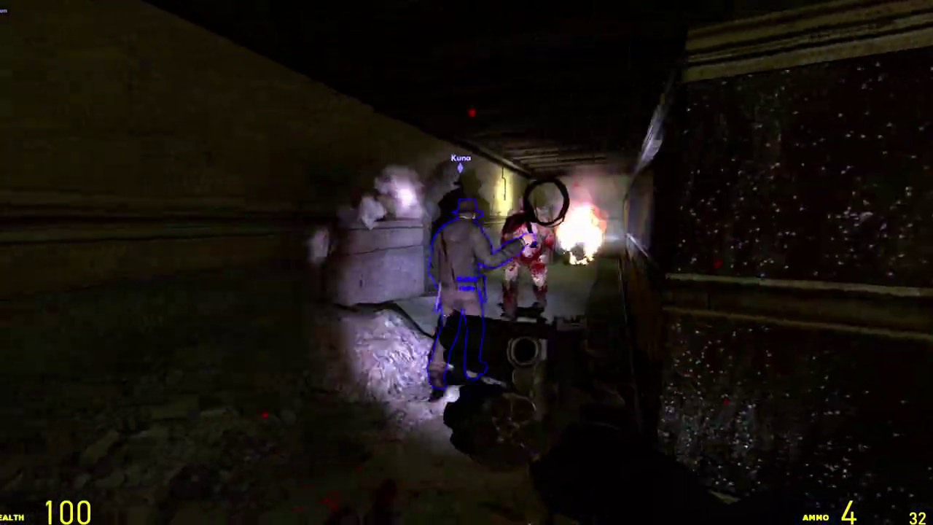
key(4)
key(q)
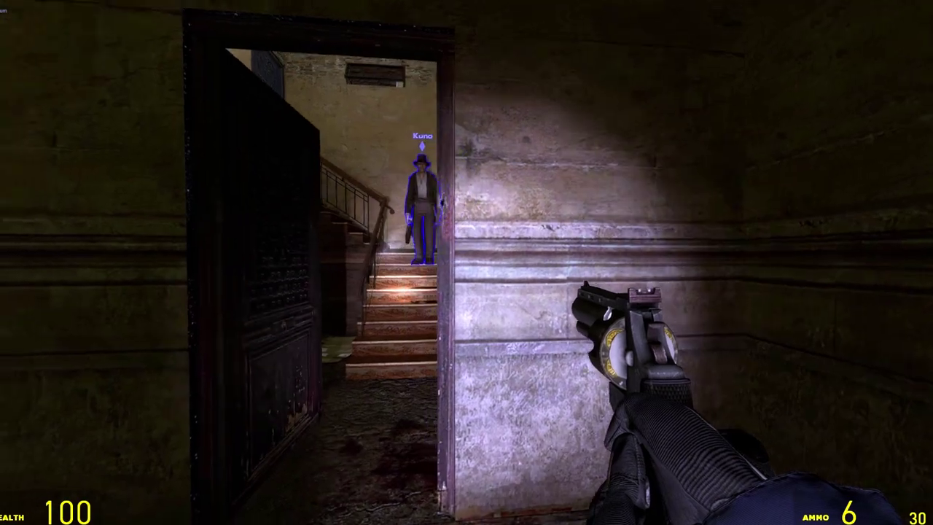
click(466, 263)
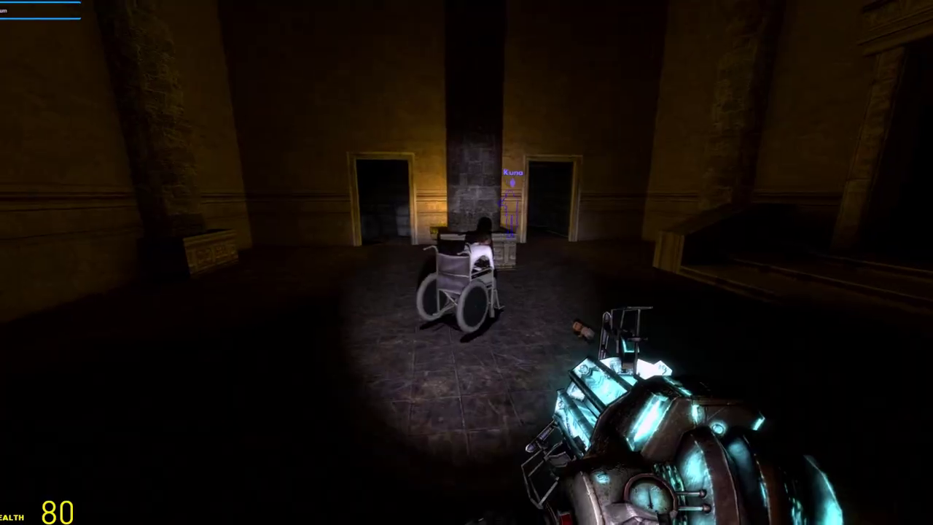
key(q)
click(197, 55)
key(q)
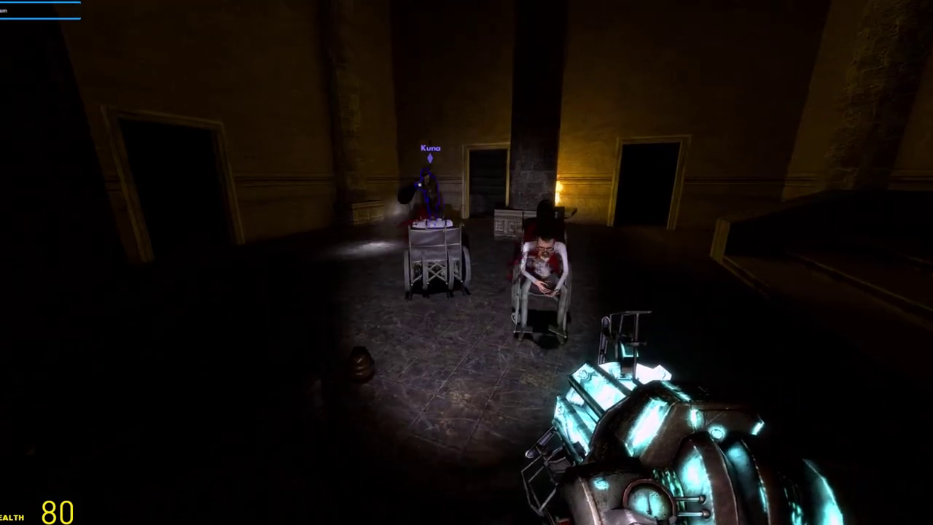
key(a)
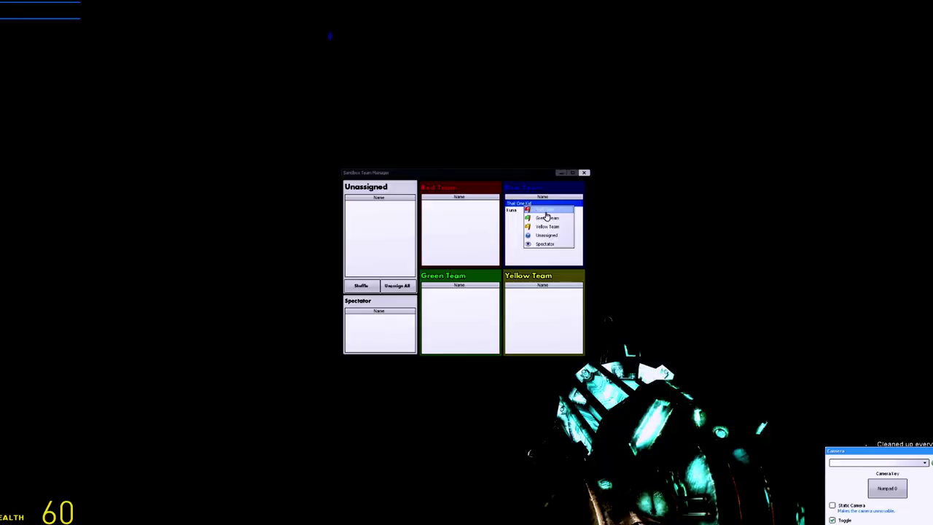
click(547, 211)
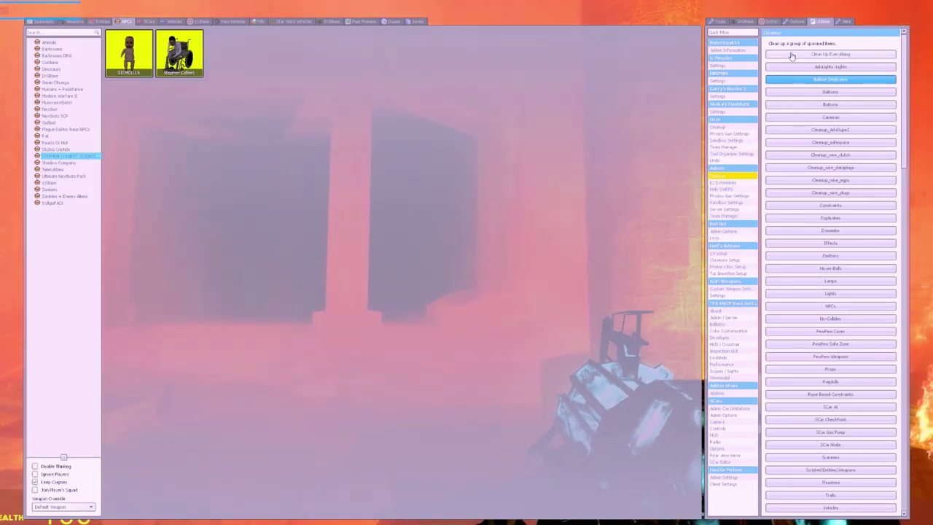
click(791, 56)
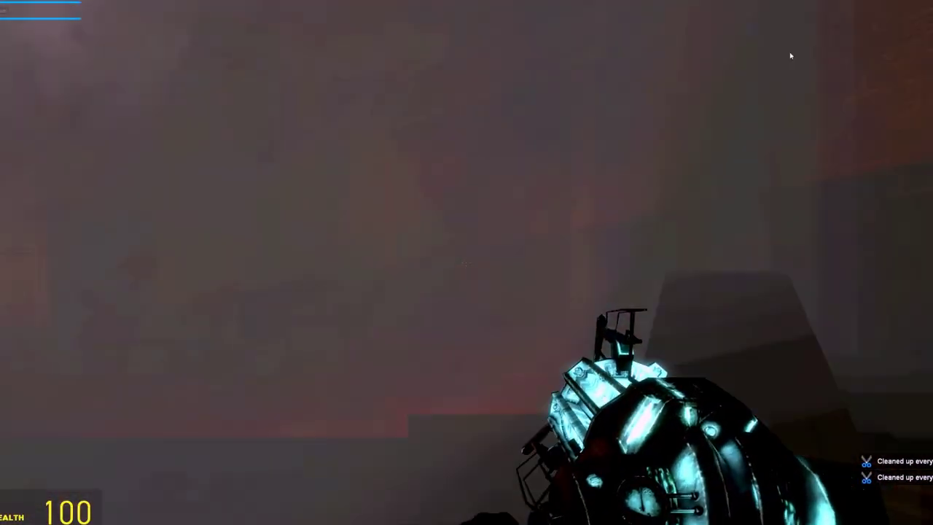
key(q)
click(802, 54)
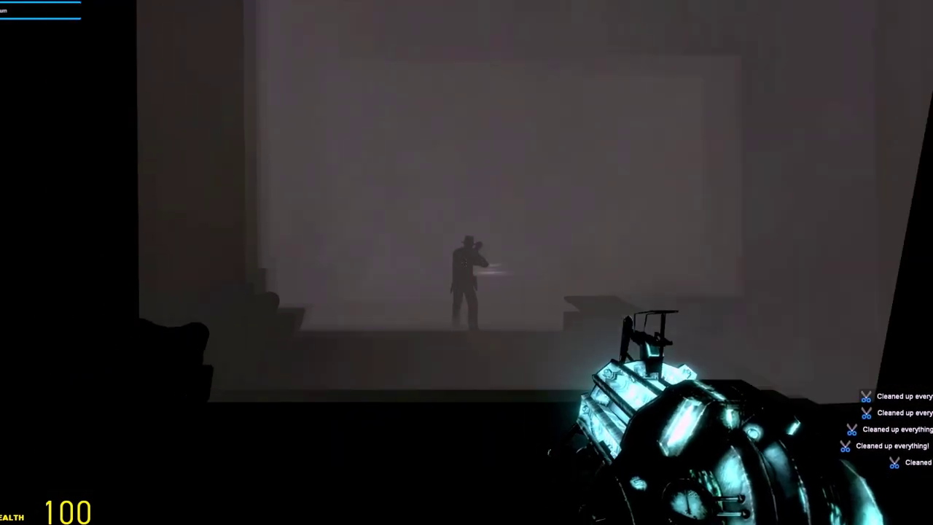
key(w)
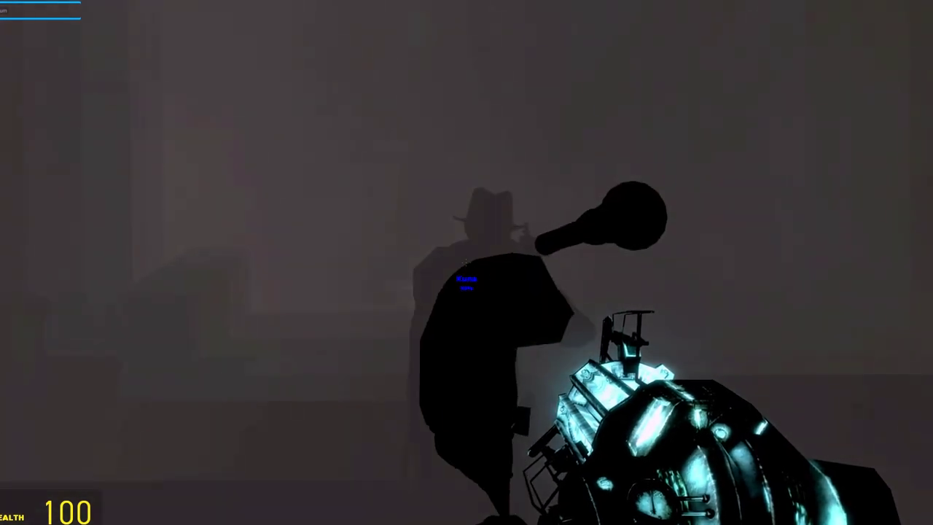
key(4)
click(467, 263)
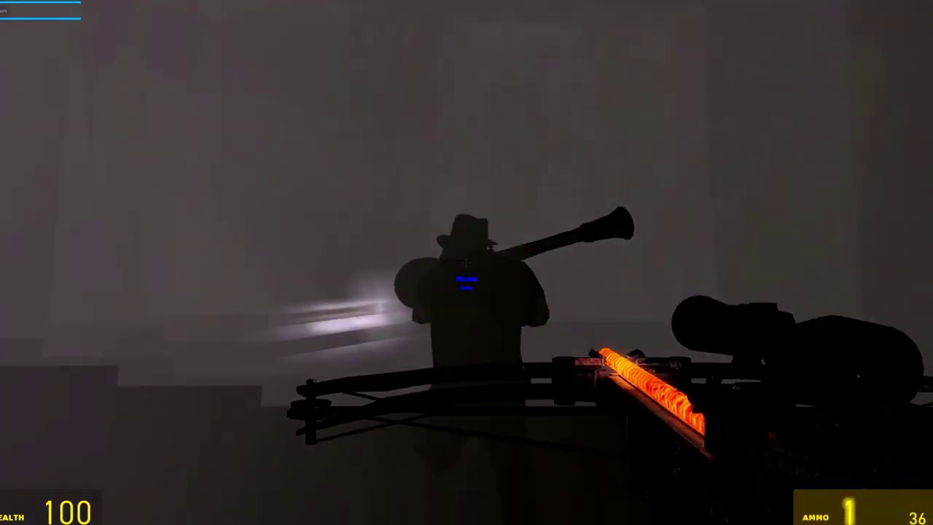